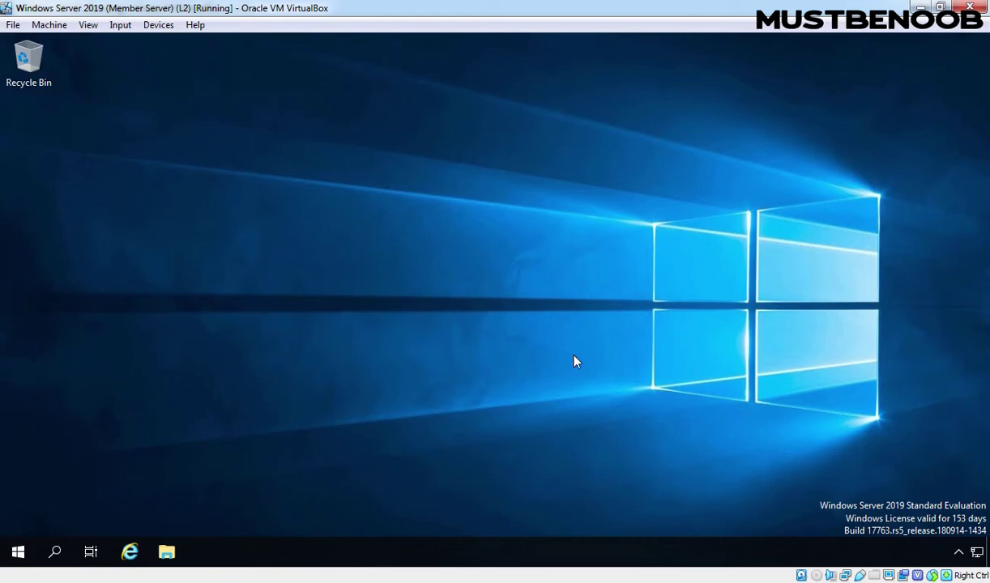
- Open the Windows Server Update Services console from the Windows administrative tools
left_click(16, 553)
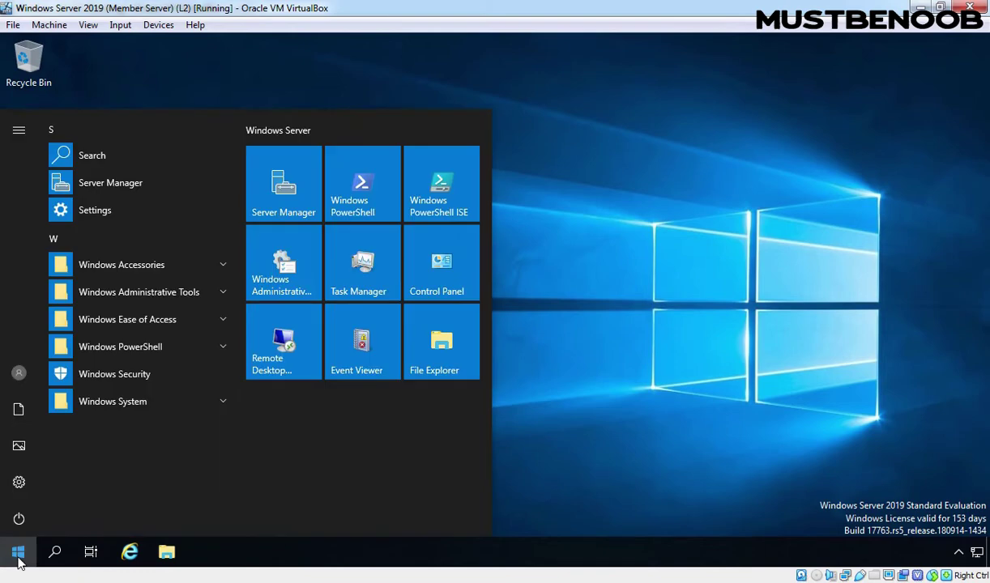
left_click(285, 269)
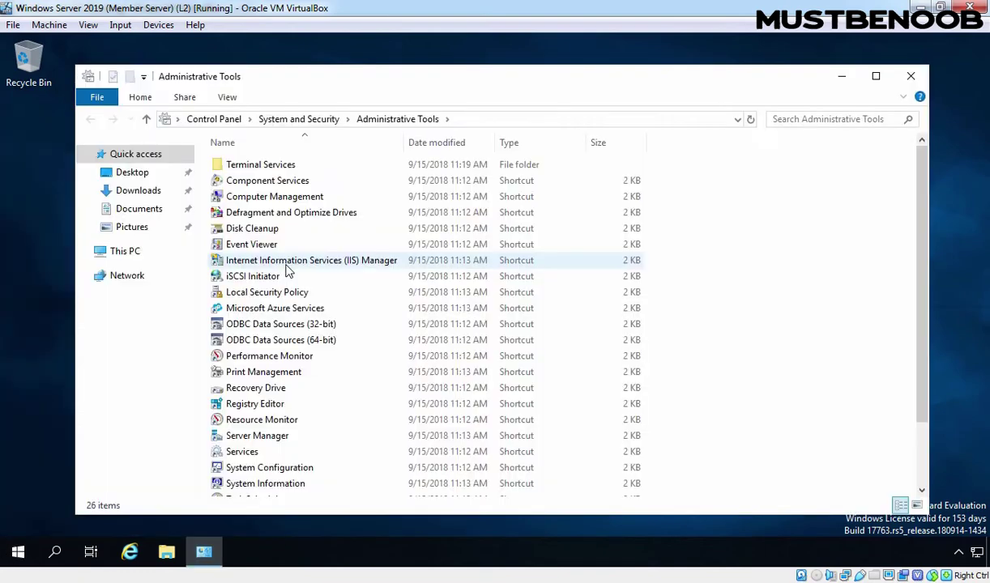
scroll(259, 272, "down", 2)
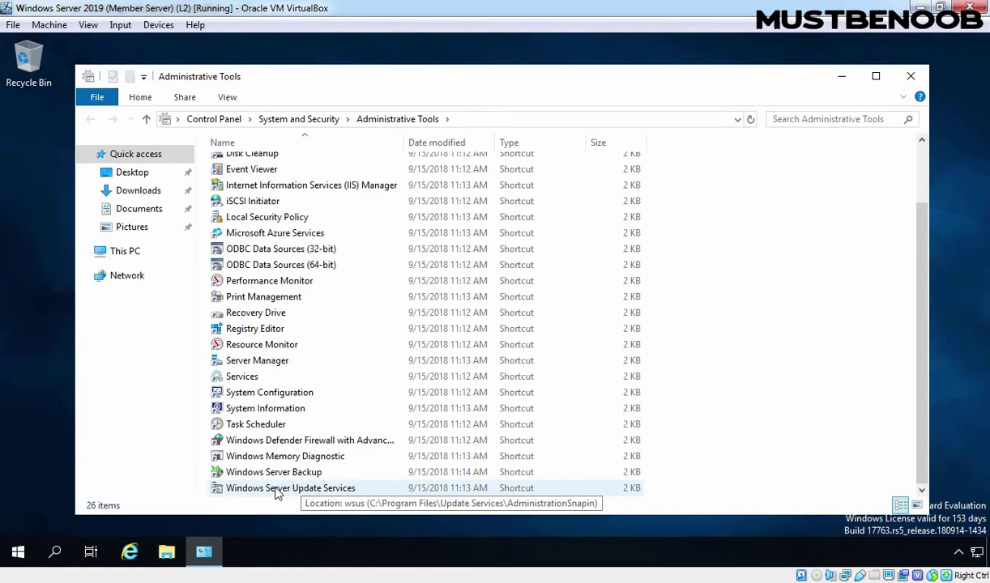
left_click(277, 491)
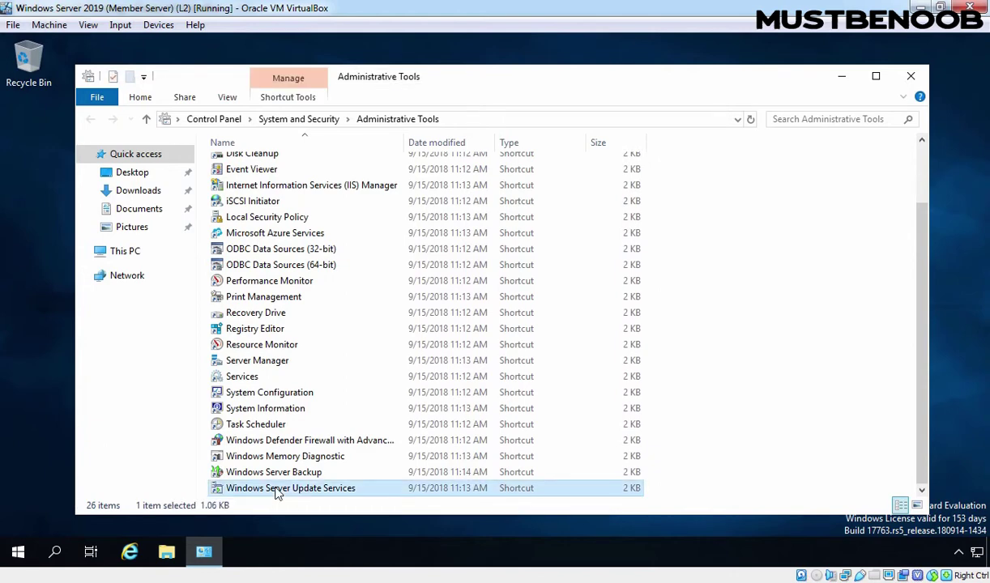
double_click(276, 488)
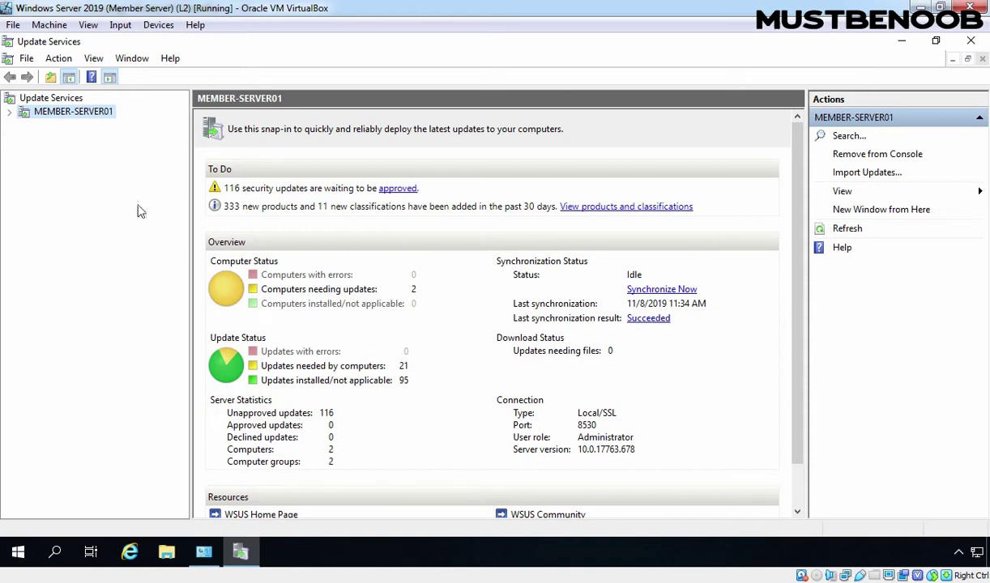
- Display the security updates needed by computers on MEMBER-SERVER01, refresh the list and return to its beginning
double_click(68, 114)
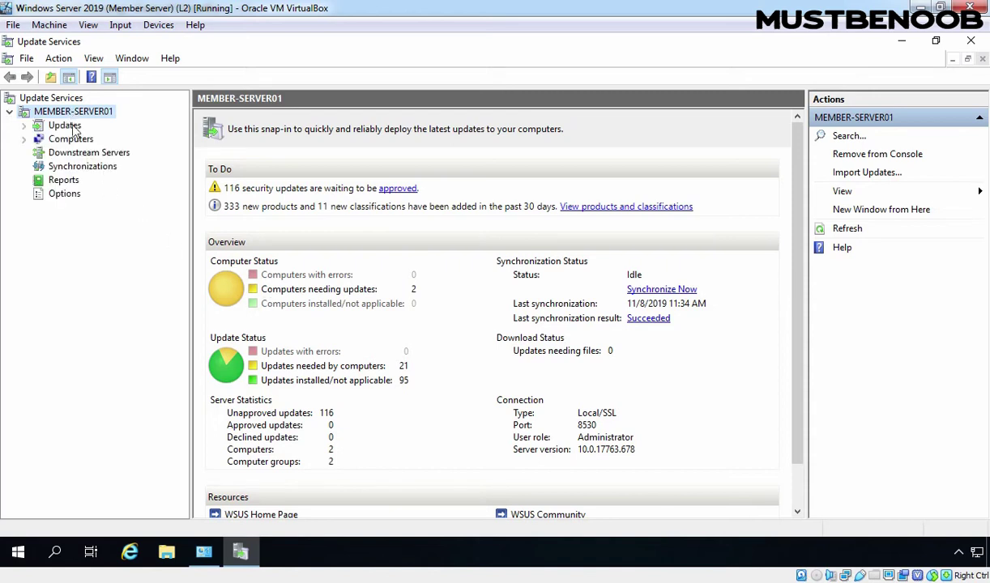
double_click(65, 125)
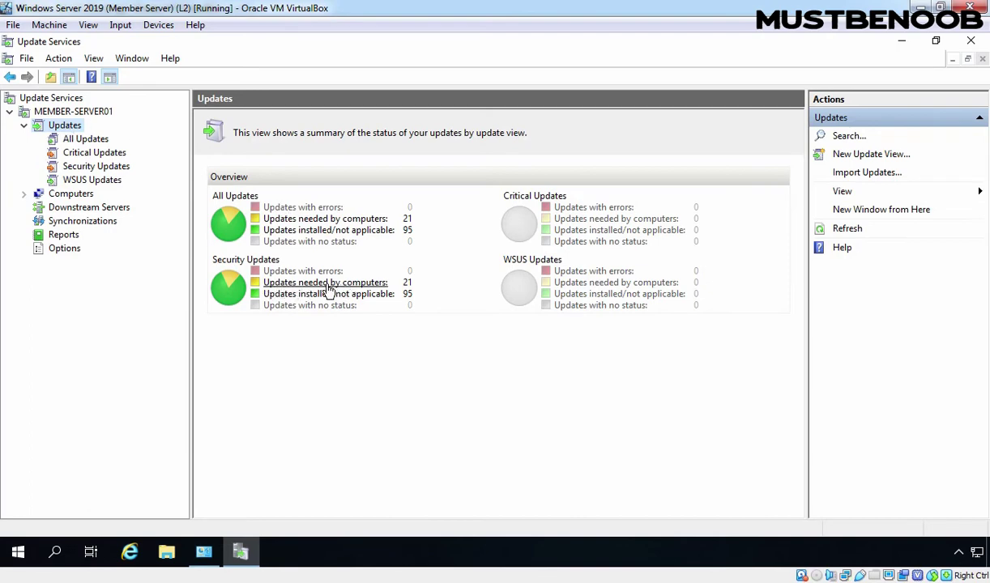
left_click(325, 283)
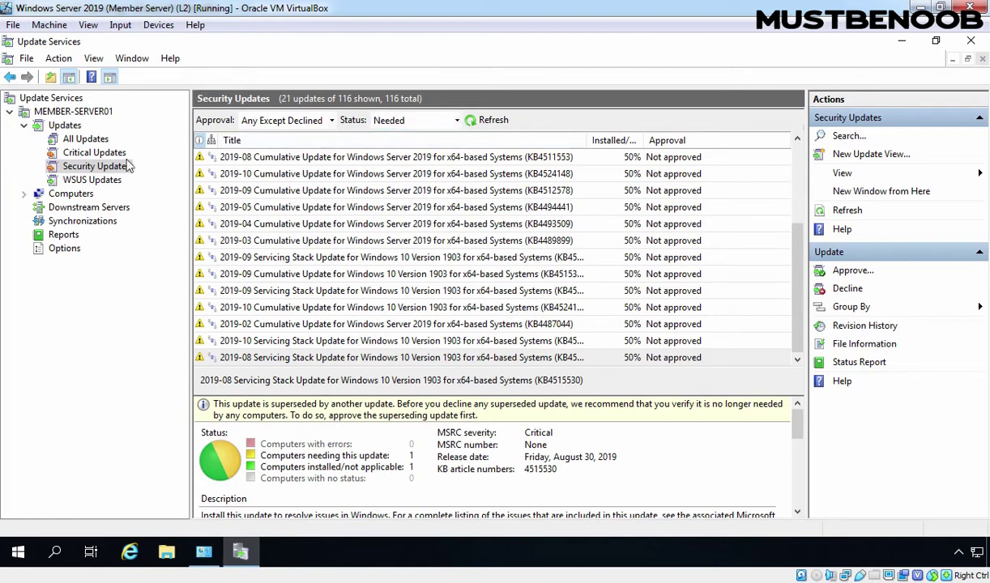
left_click(485, 127)
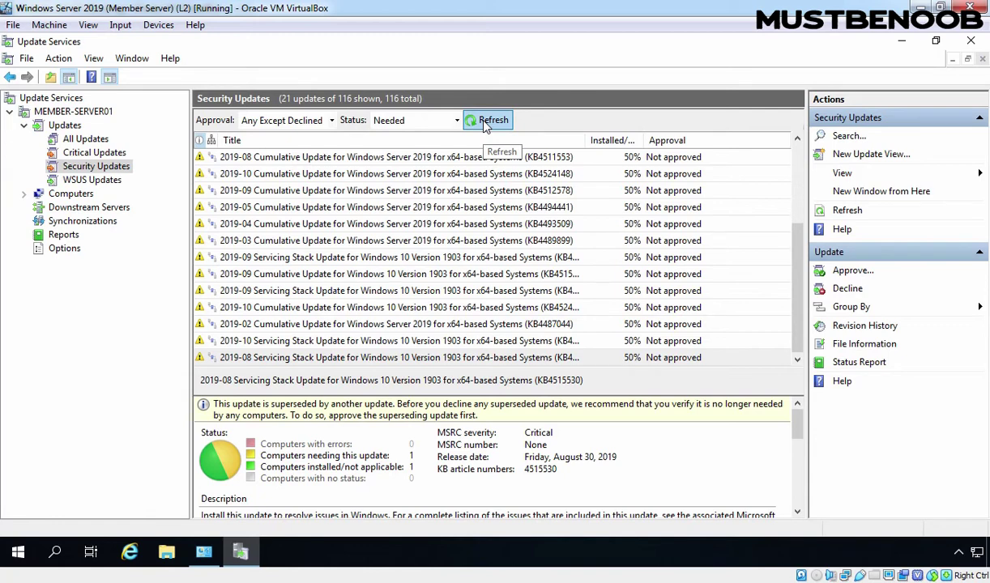
left_click_drag(797, 243, 798, 158)
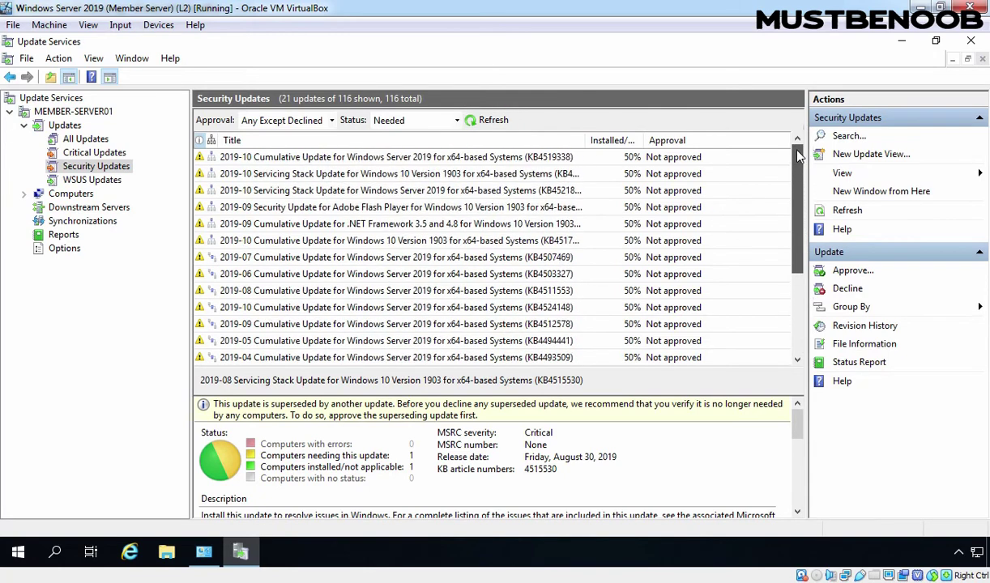
- Approve the 2019-10 Servicing Stack Update for Windows 10 Version 1903 (KB4525419) for installation on the Workstations group
left_click(276, 175)
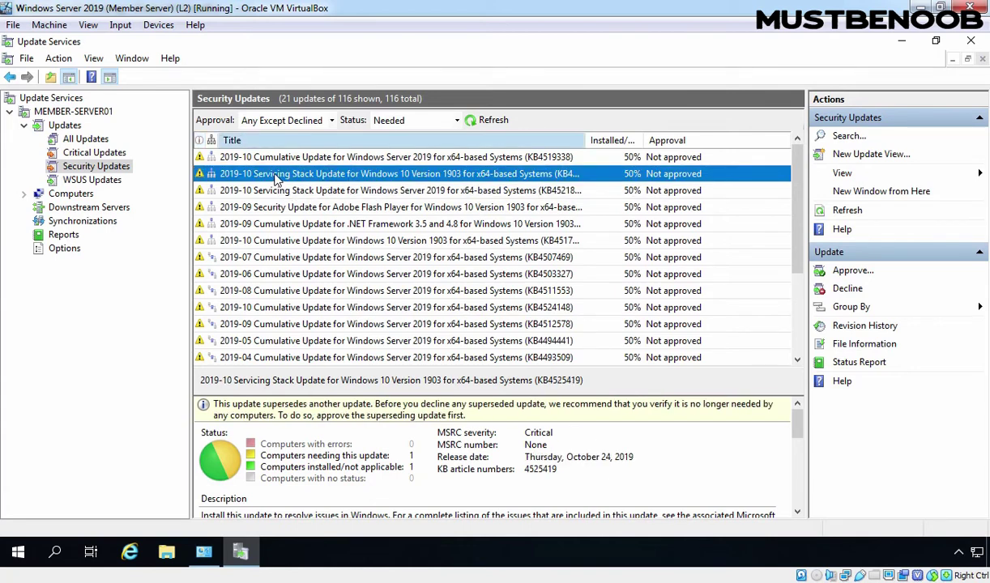
right_click(276, 175)
left_click(306, 184)
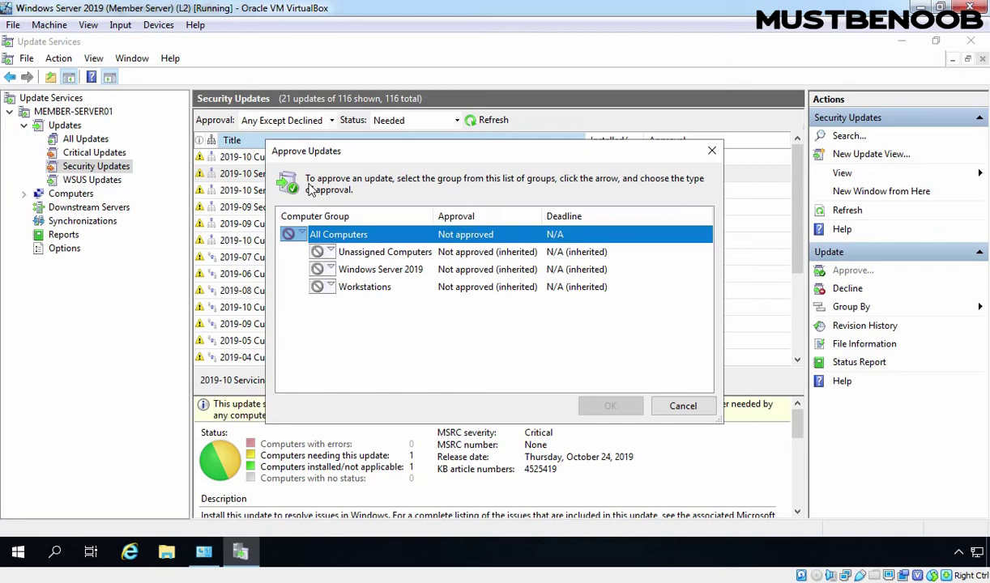
left_click(332, 288)
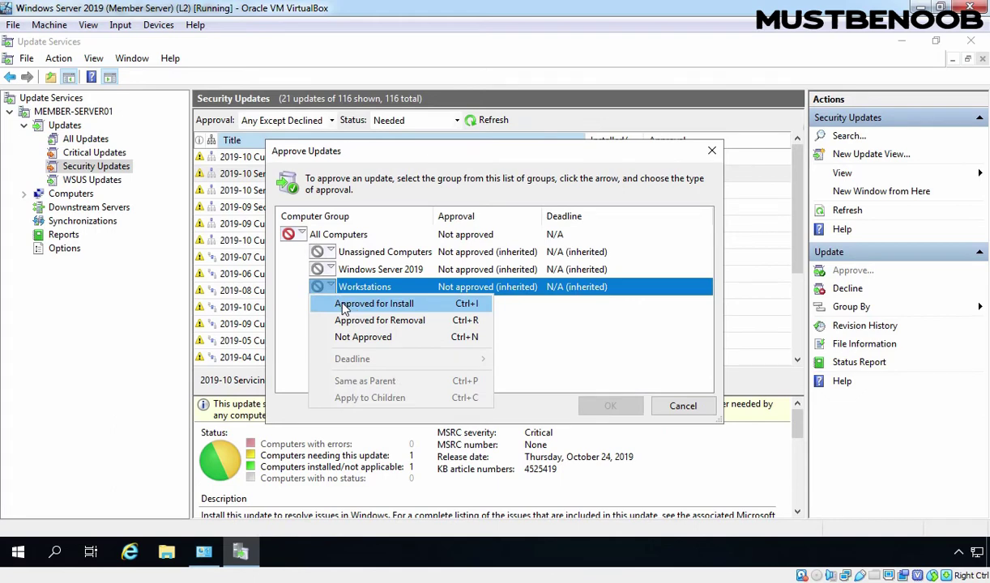
left_click(405, 305)
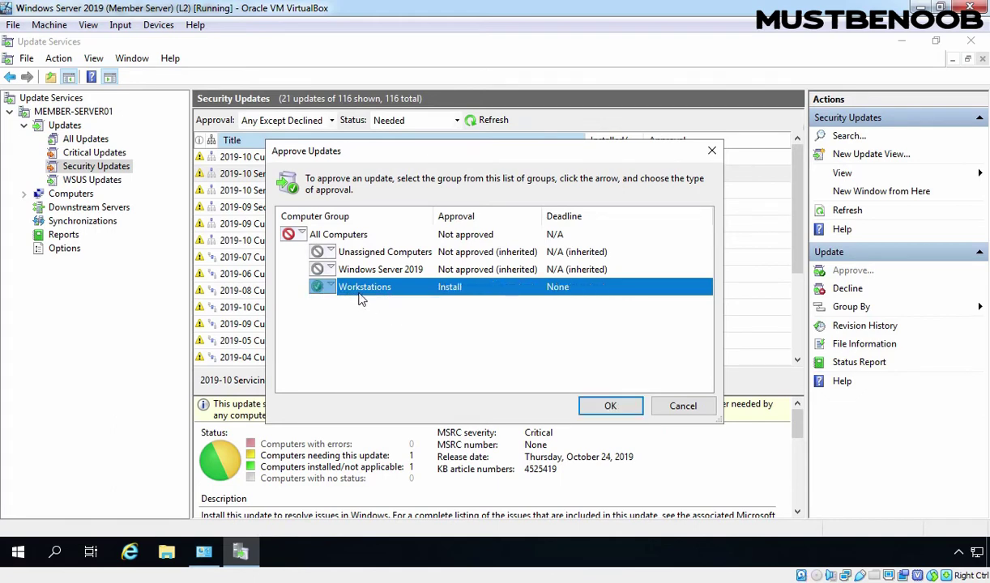
left_click(612, 405)
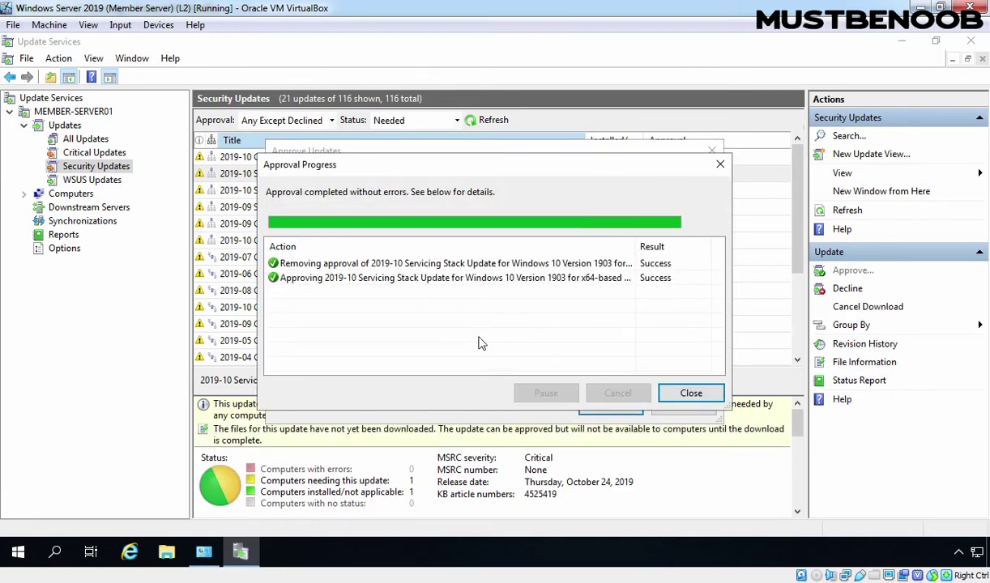
left_click(691, 392)
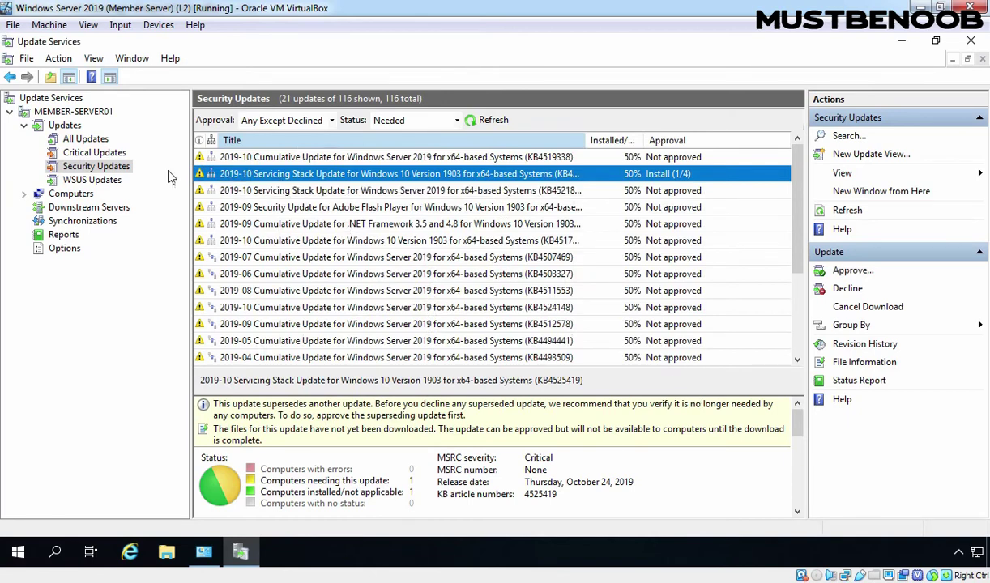
- Examine which computers belong to the Workstations computer group and their update status
left_click(73, 194)
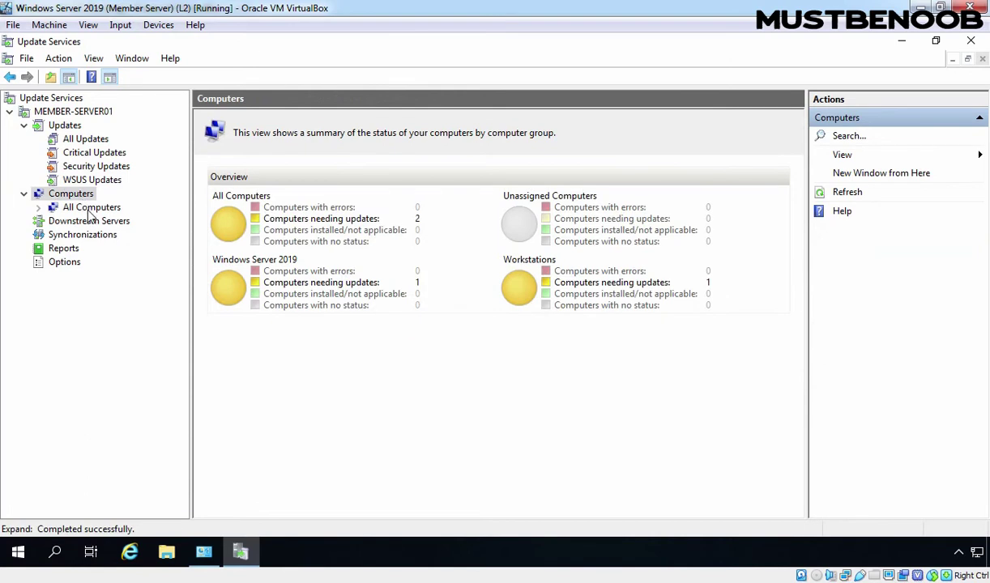
left_click(92, 209)
left_click(100, 248)
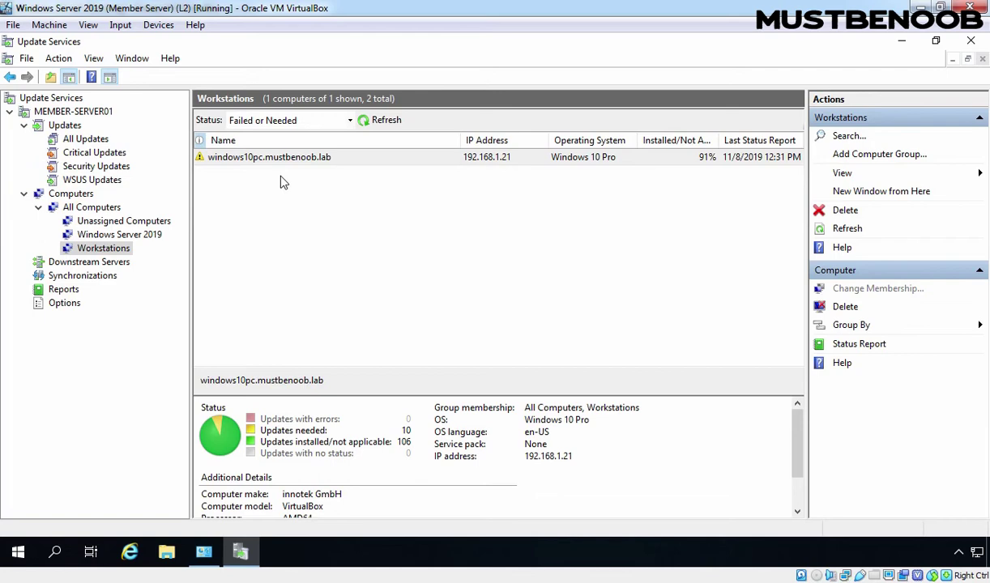
- Approve the 2019-09 Adobe Flash Player, 2019-09 .NET Framework and 2019-10 Windows 10 Version 1903 cumulative updates for installation on Workstations and return to the server overview
left_click(92, 167)
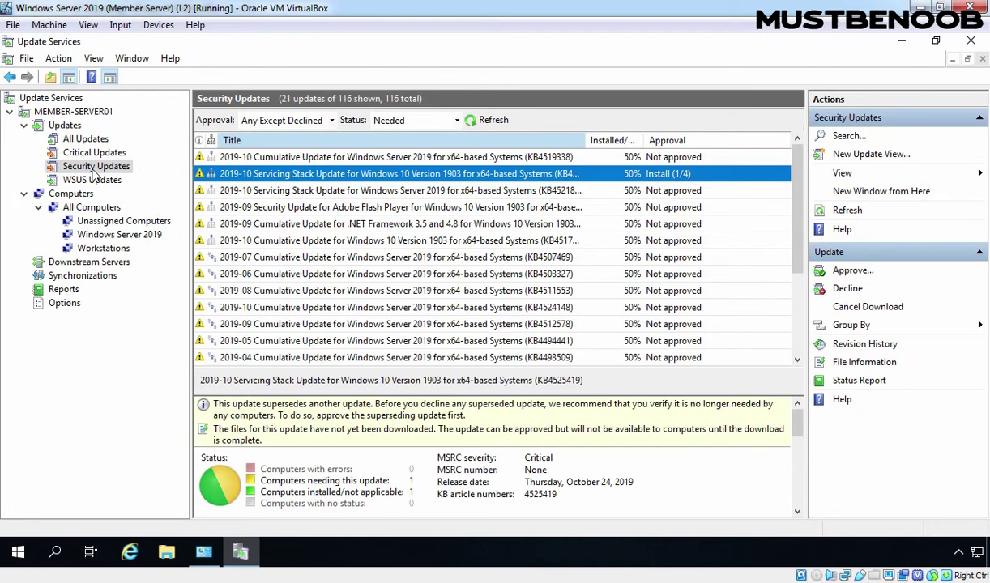
left_click(288, 207)
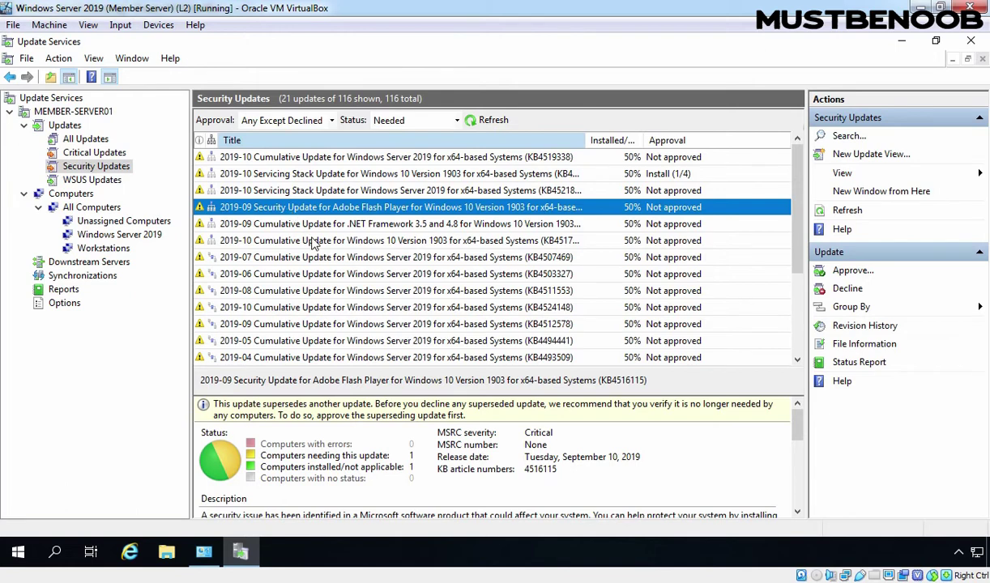
left_click(302, 239, "ctrl")
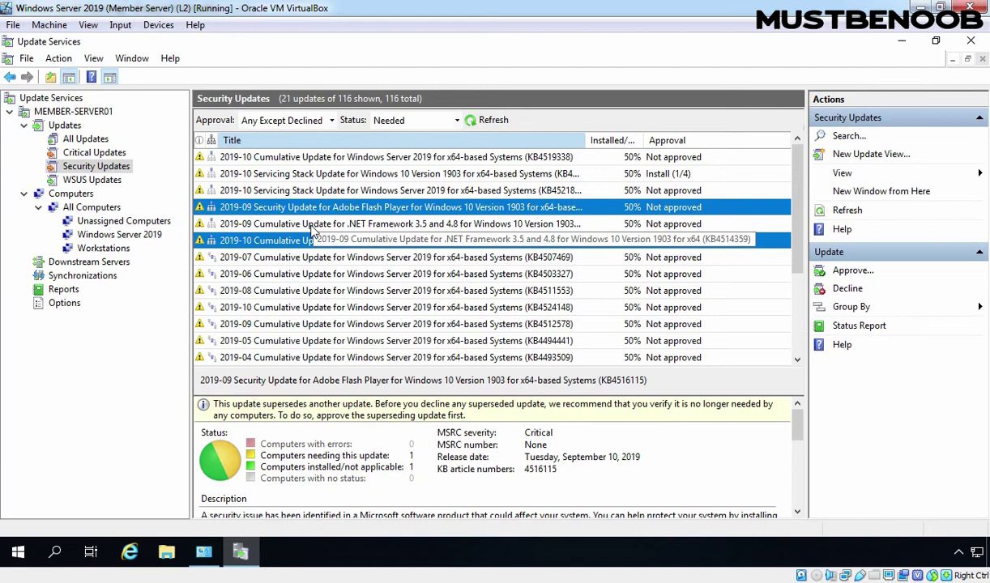
left_click(312, 228, "ctrl")
right_click(297, 214)
left_click(332, 225)
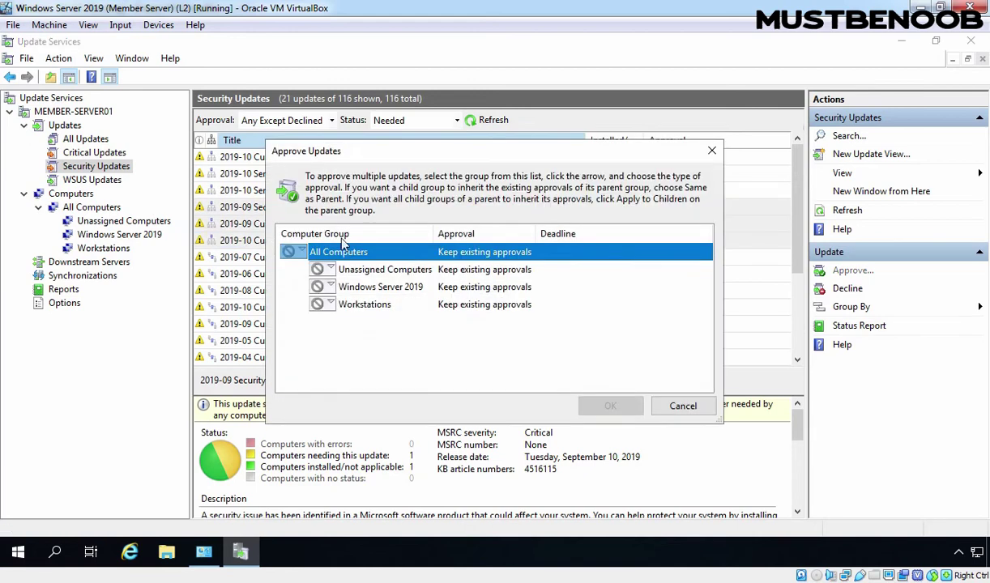
left_click(330, 305)
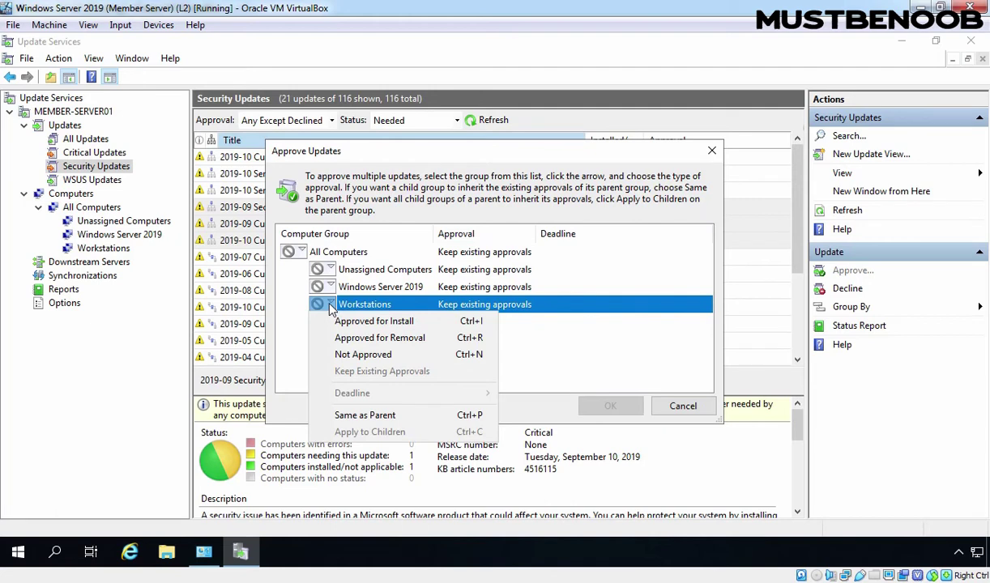
left_click(379, 322)
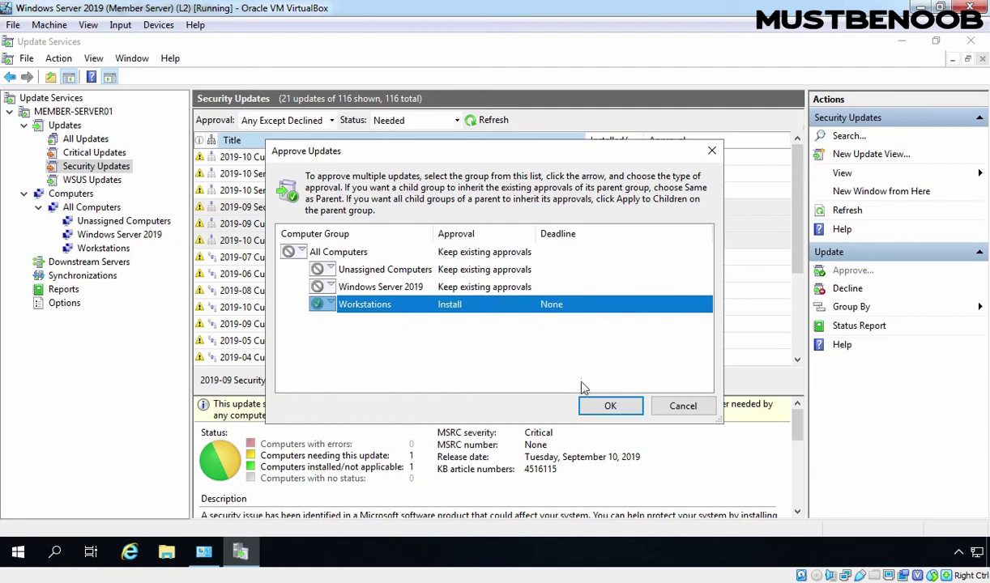
left_click(610, 405)
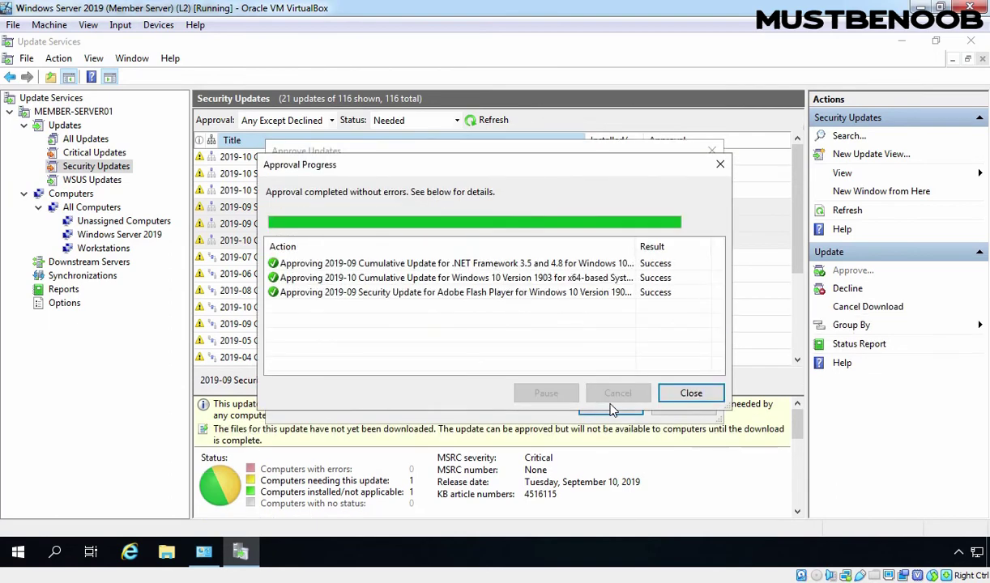
left_click(689, 393)
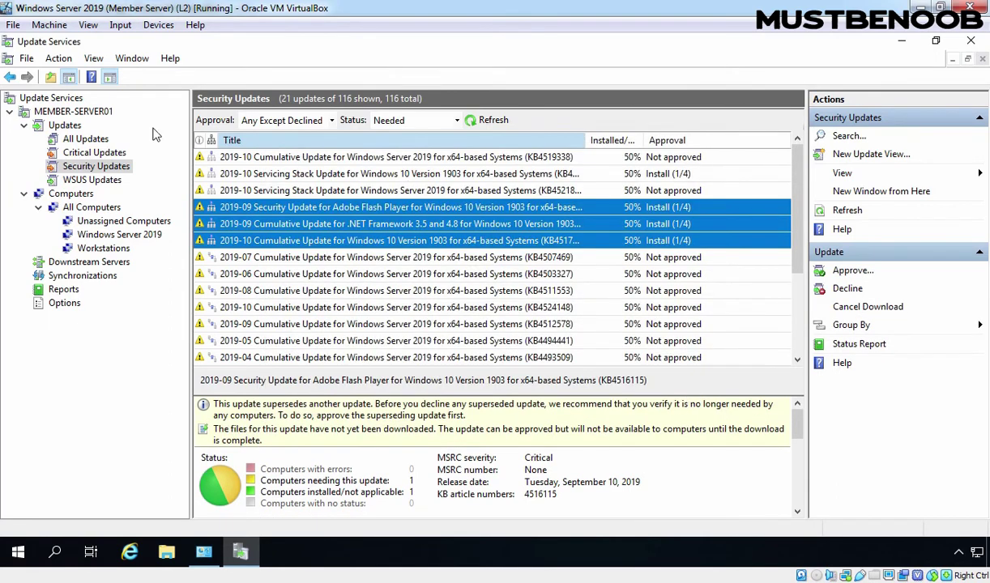
left_click(65, 113)
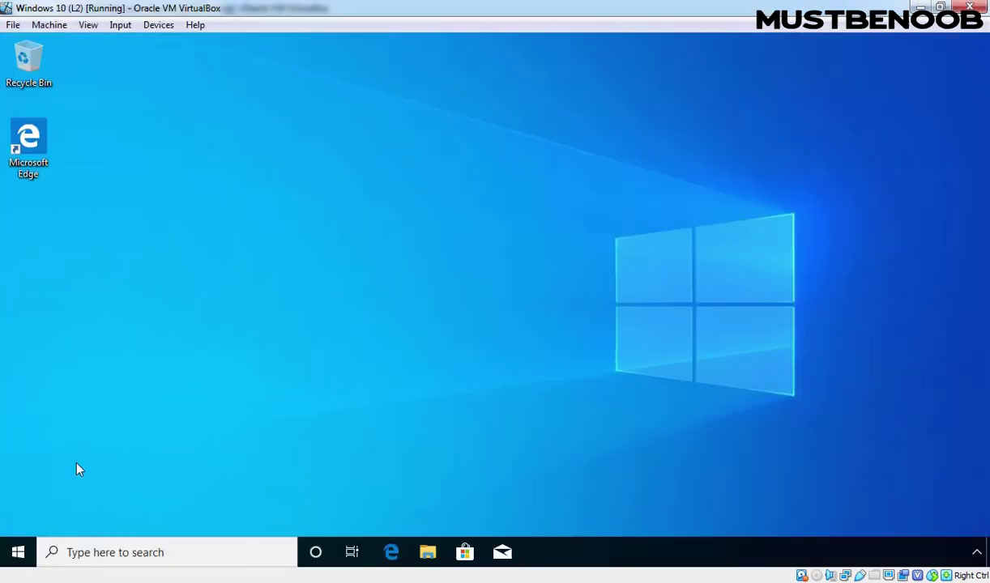
- On the Windows 10 client, open Windows Update in a maximized Settings window and check for updates
left_click(18, 552)
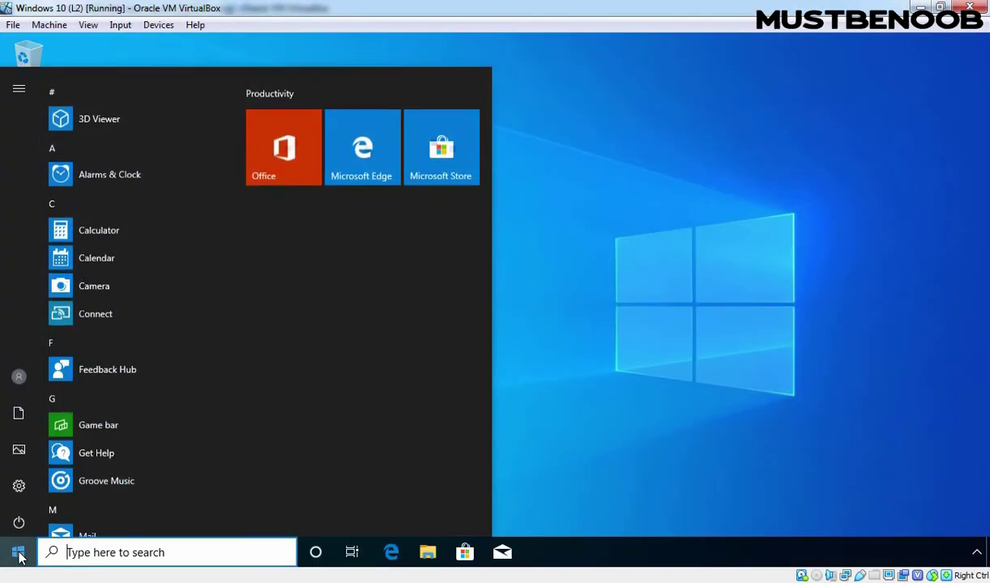
left_click(20, 483)
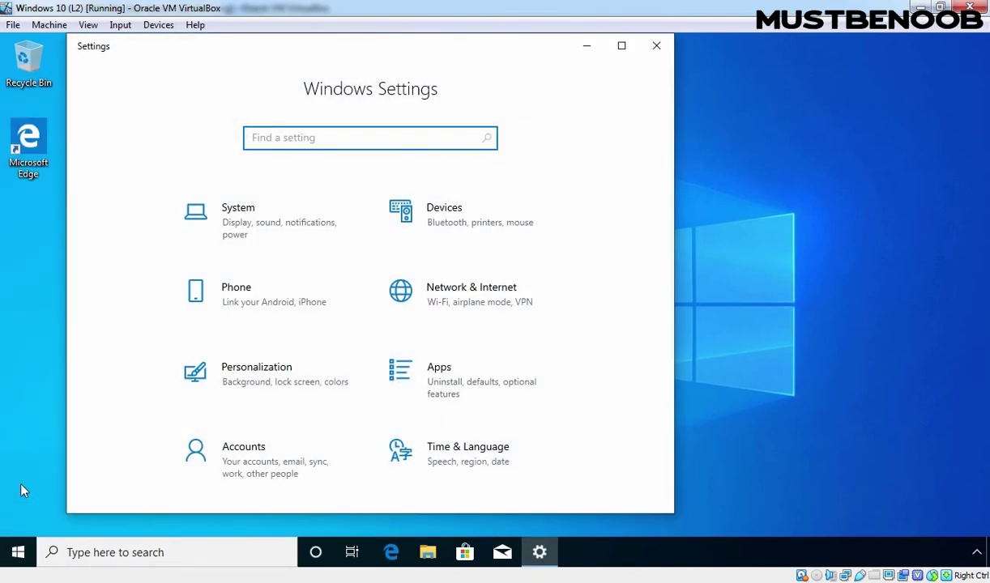
scroll(439, 377, "down", 3)
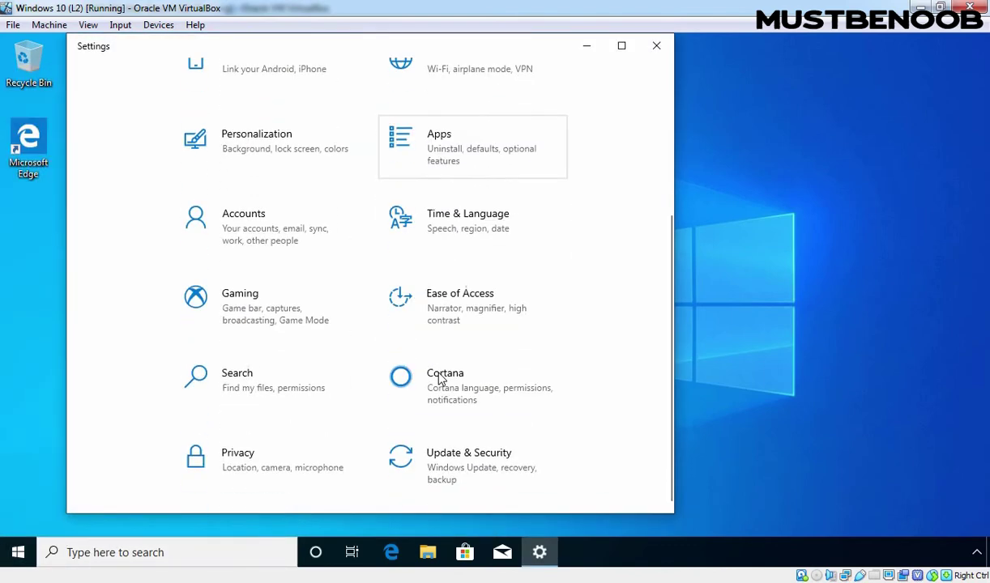
left_click(474, 463)
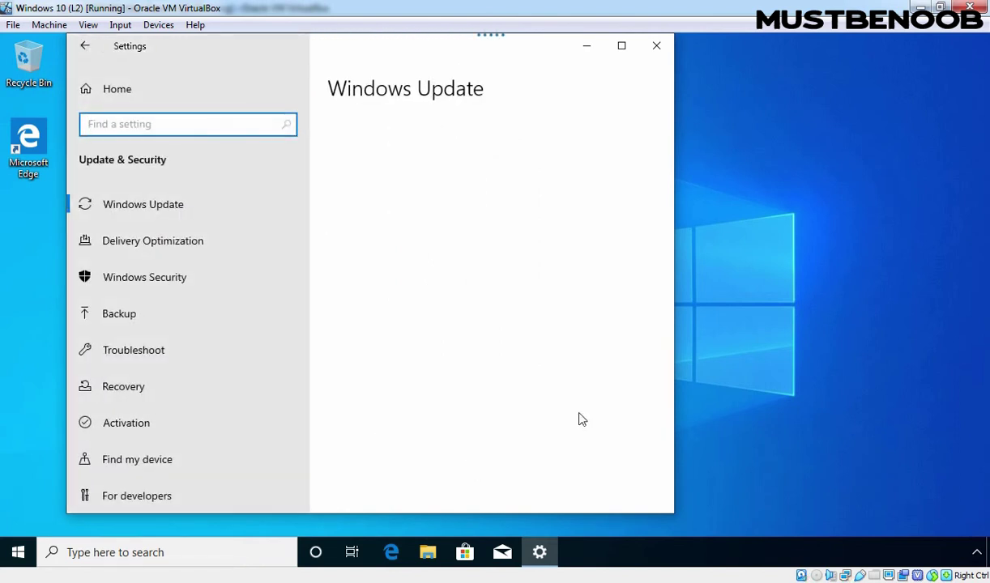
left_click(628, 45)
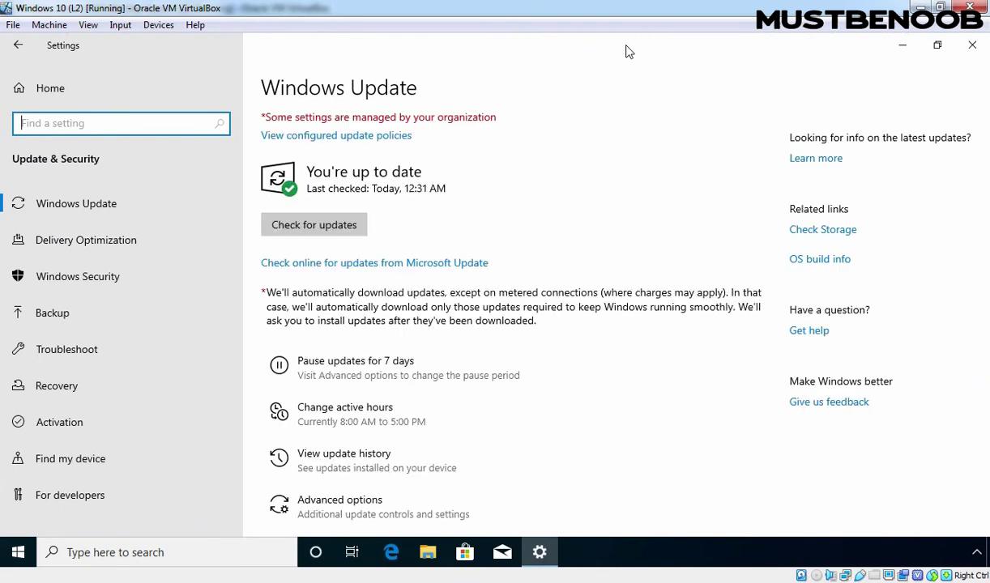
left_click(313, 226)
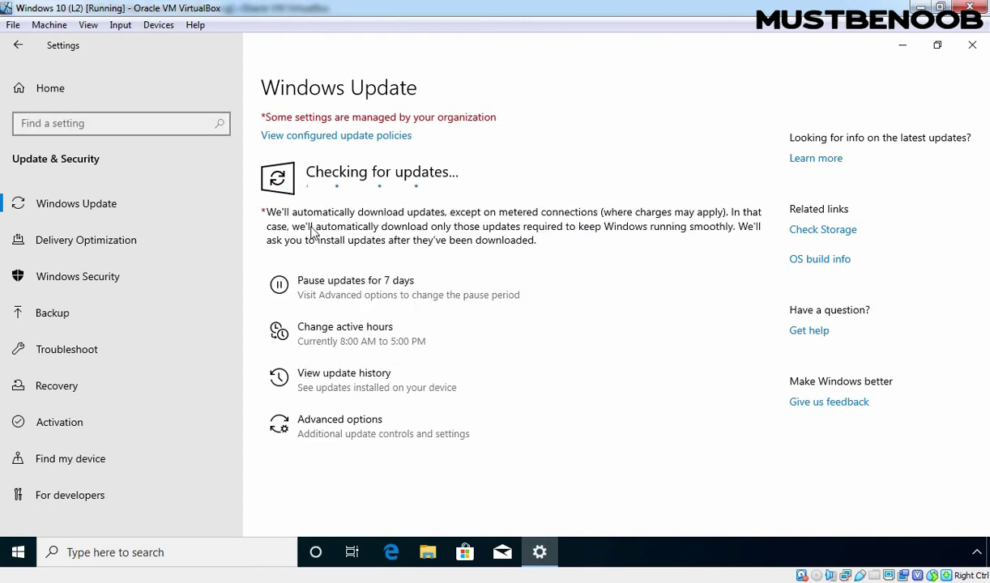